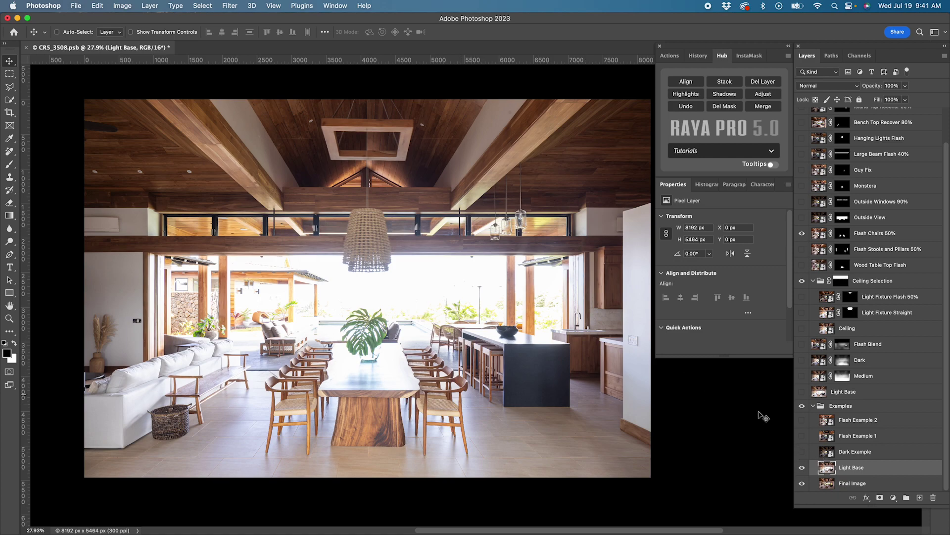
Make the Dark Example, Flash Example 1 and Flash Example 2 layers visible one by one, and collapse the Examples group.
left_click(802, 452)
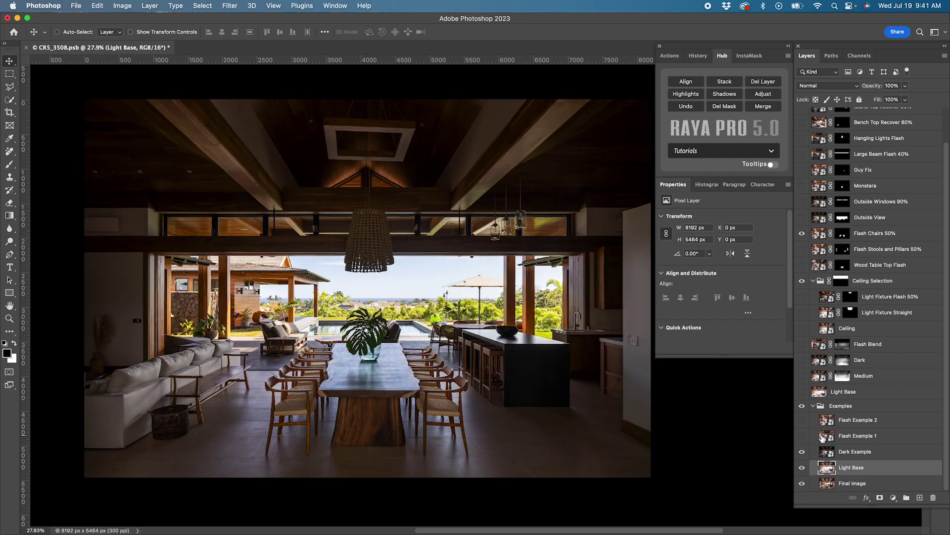
left_click(823, 437)
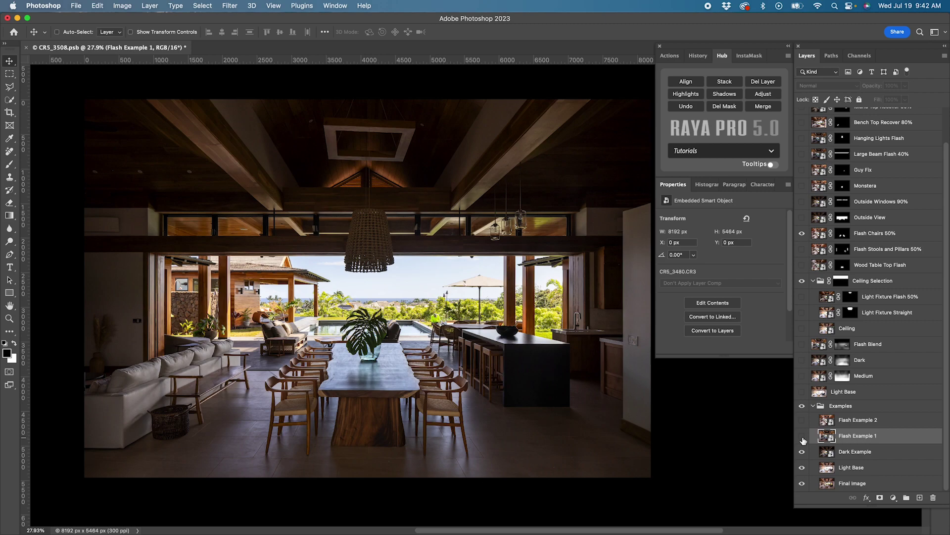
left_click(801, 436)
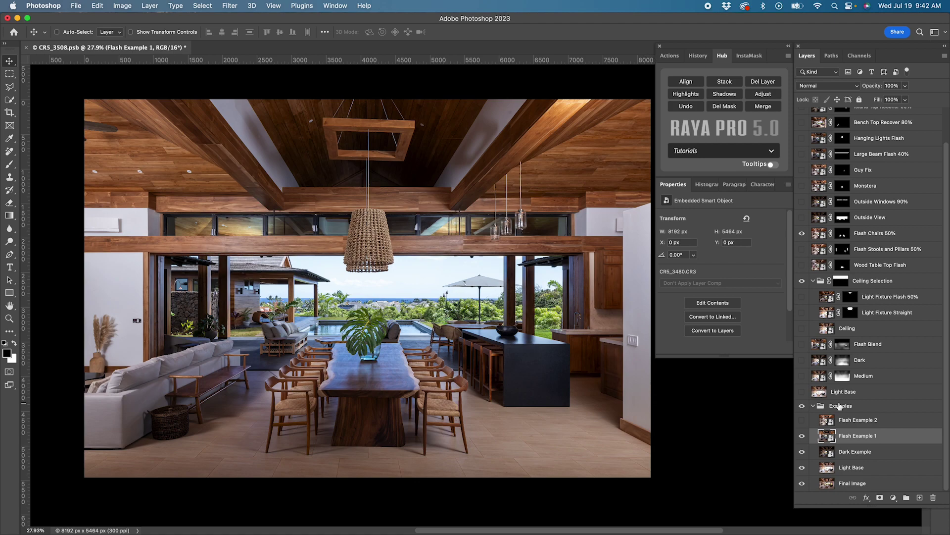
left_click(822, 422)
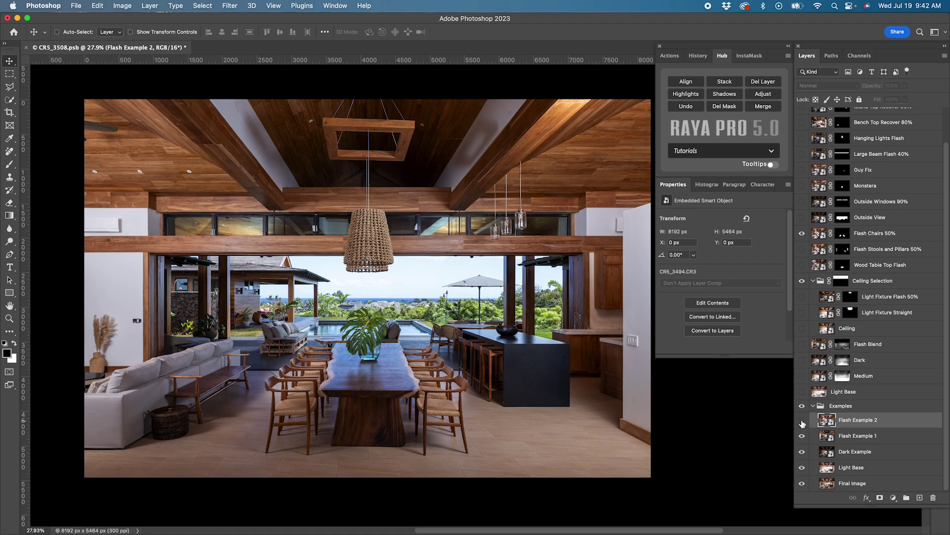
left_click(802, 423)
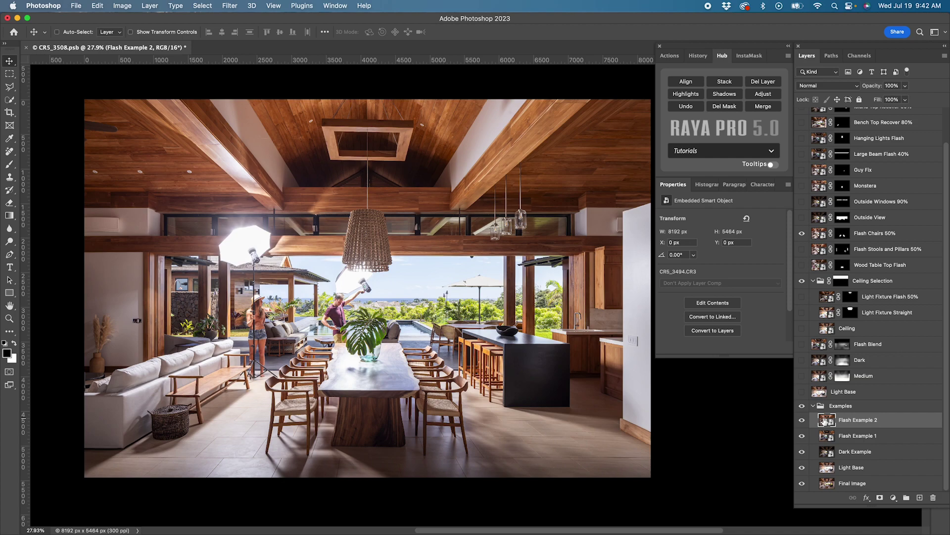
left_click(813, 406)
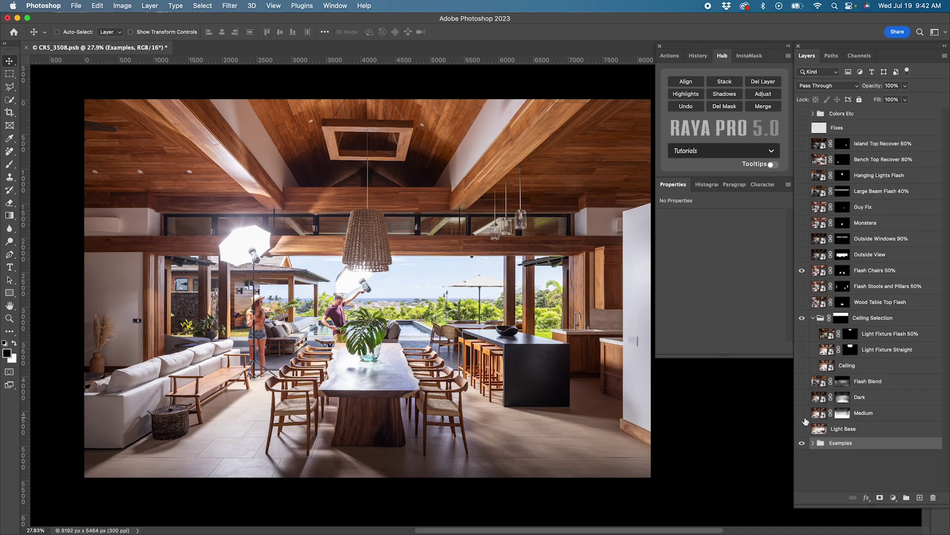
Build up the base exposure blend by showing the Light Base, Medium, Dark and Flash Blend layers in order.
left_click(802, 429)
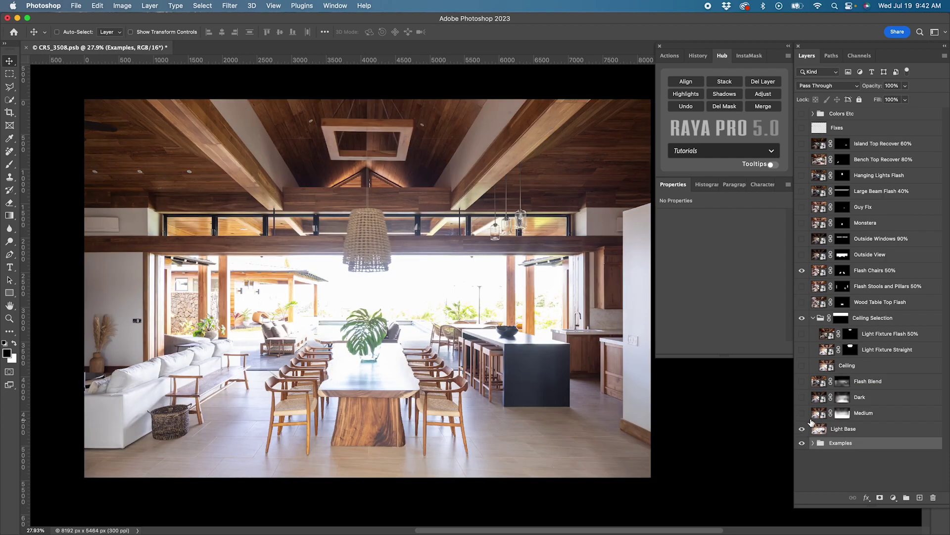
left_click(802, 414)
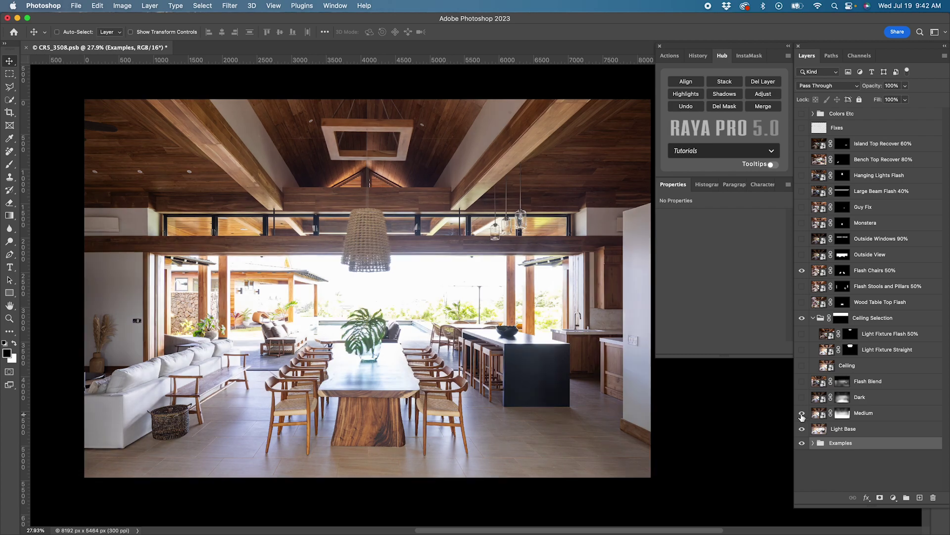
left_click(817, 415)
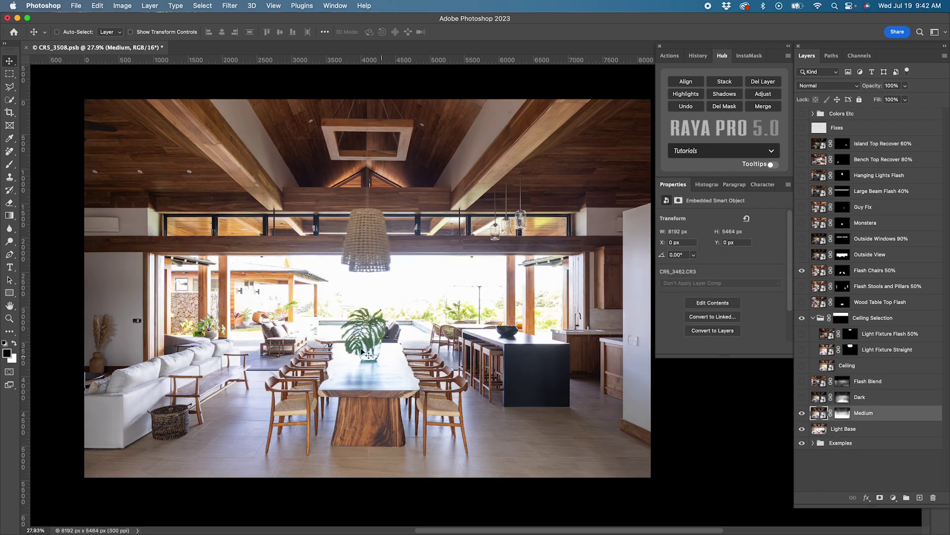
left_click(819, 399)
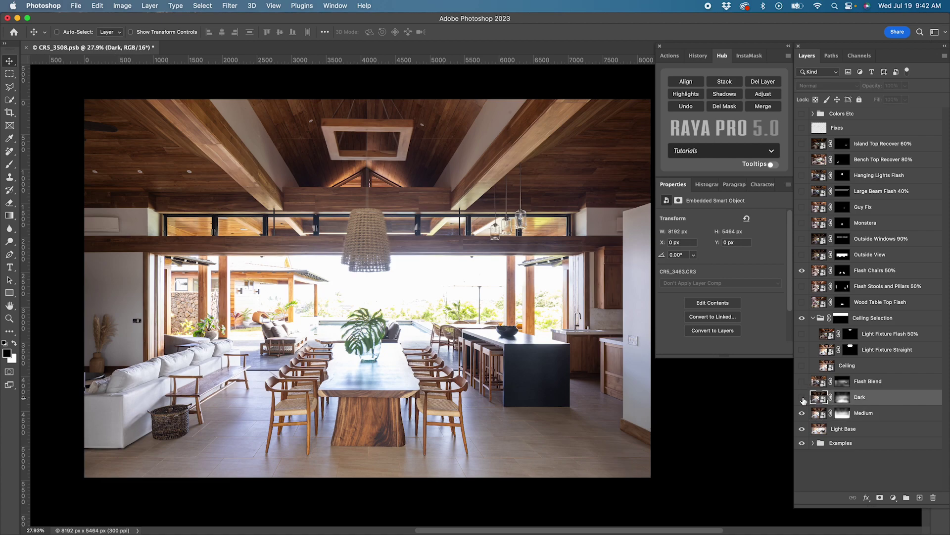
left_click(802, 399)
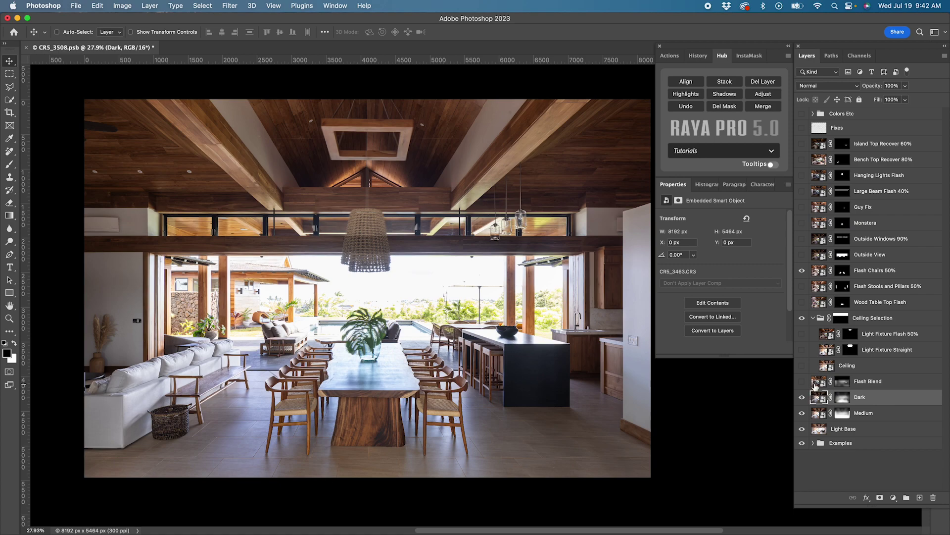
left_click(807, 386)
left_click(802, 383)
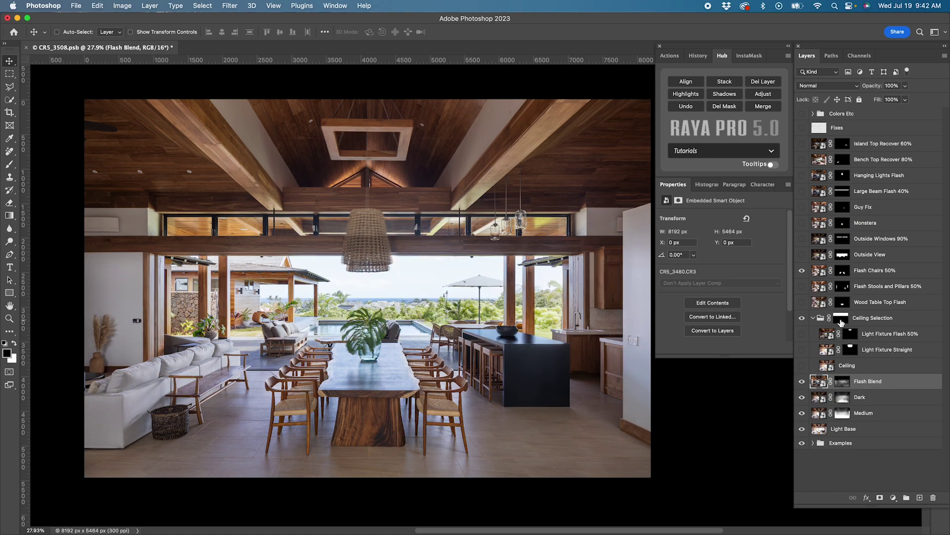
Show the Ceiling and Light Fixture Straight layers in the Ceiling Selection group, comparing the image with and without the fixture layer.
left_click(836, 320)
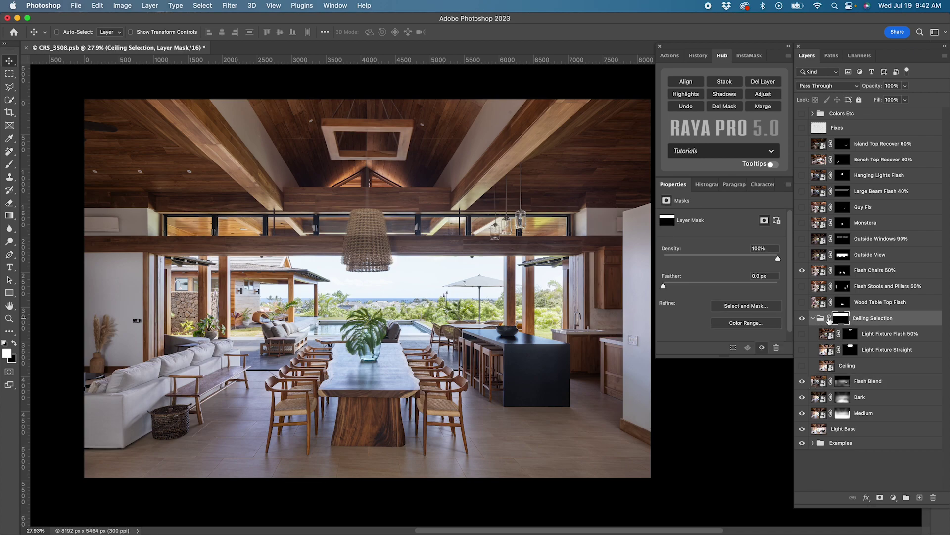
left_click(803, 367)
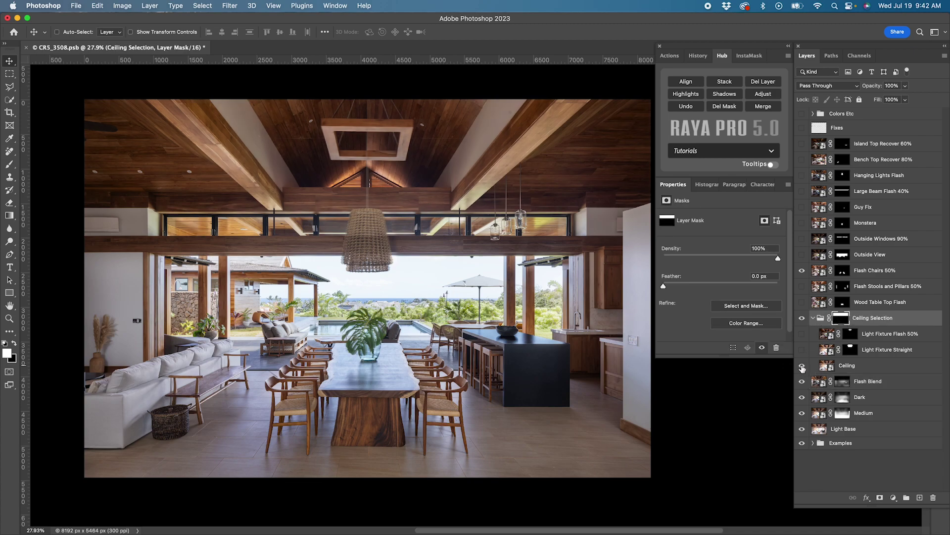
left_click(825, 351)
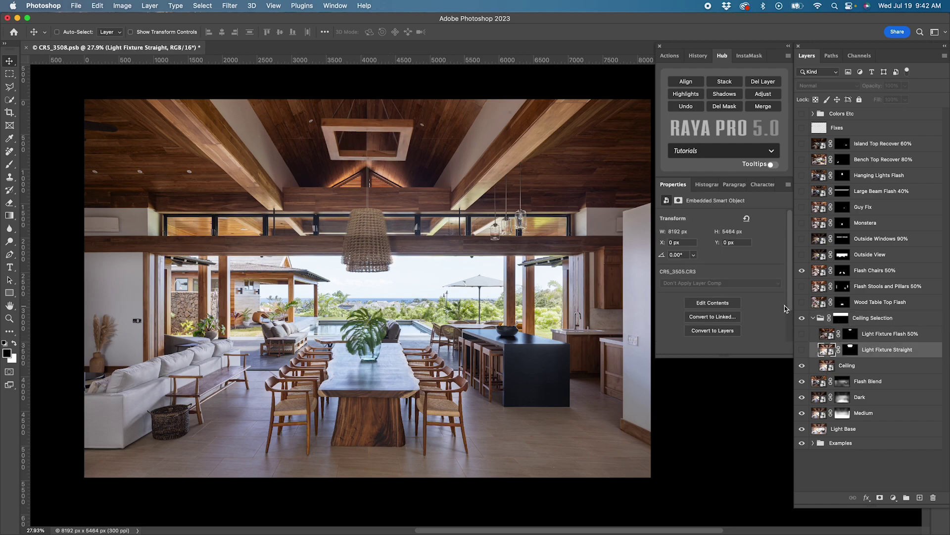
left_click(802, 350)
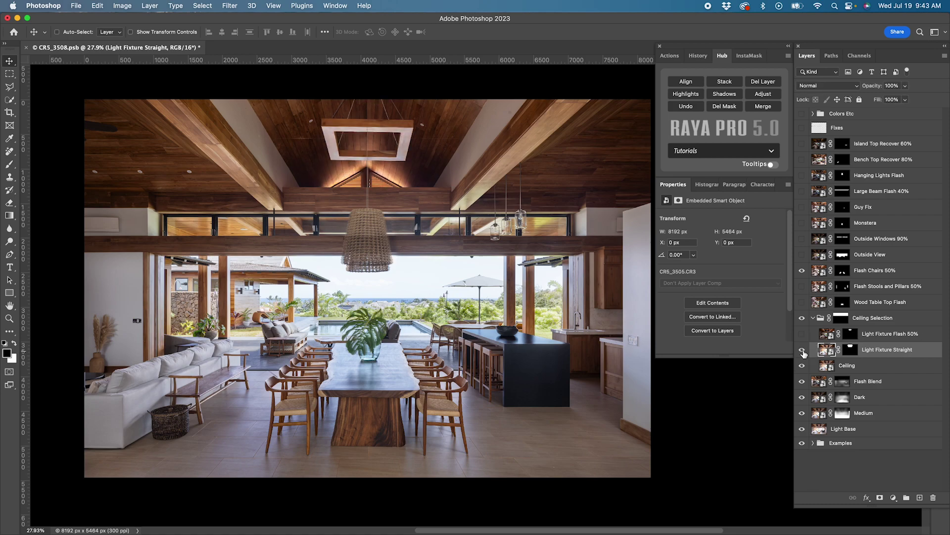
left_click(802, 350)
left_click(803, 350)
Show the Light Fixture Flash 50% layer, toggling its visibility to compare its effect, and leave it visible.
left_click(824, 336)
left_click(803, 335)
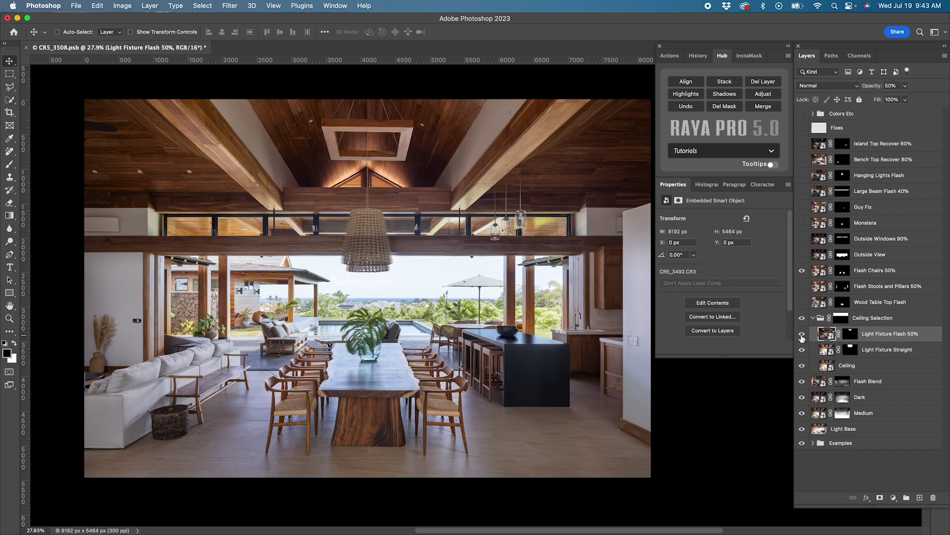
left_click(803, 335)
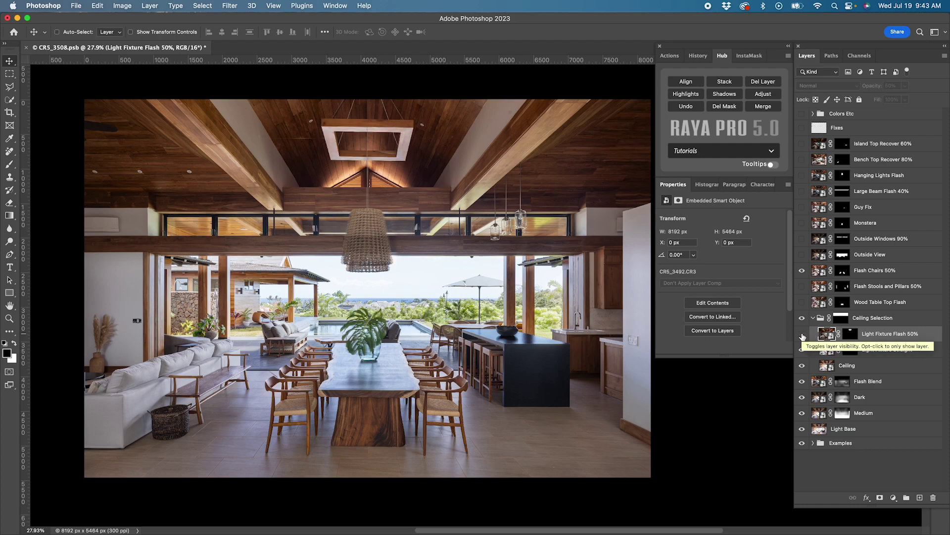
left_click(802, 335)
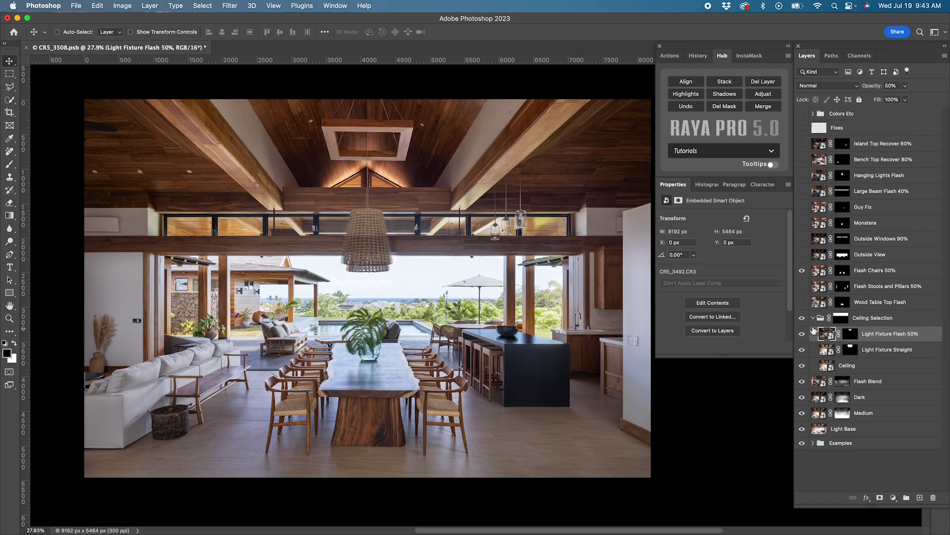
Show the Wood Table Top Flash and Flash Stools and Pillars 50% layers, comparing the latter's effect on the stools and pillars up close.
left_click(816, 307)
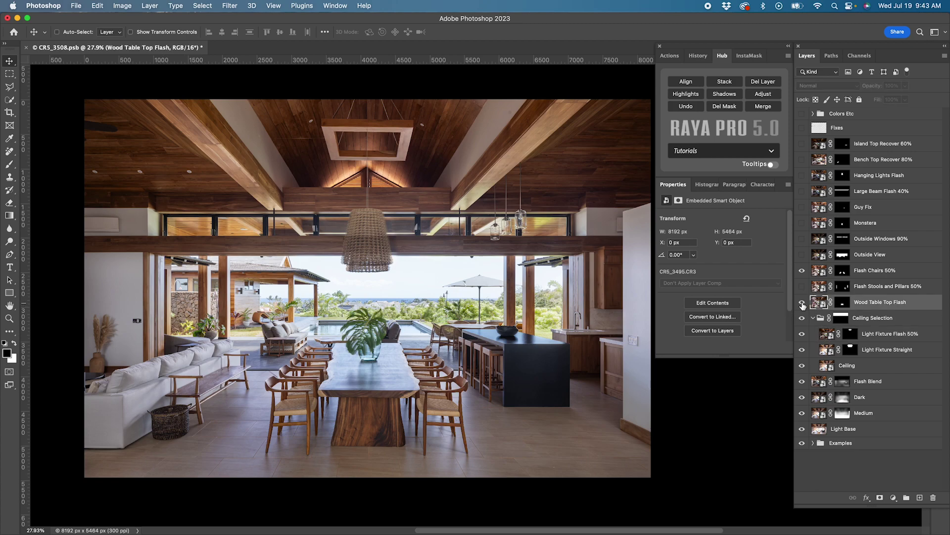
left_click(802, 303)
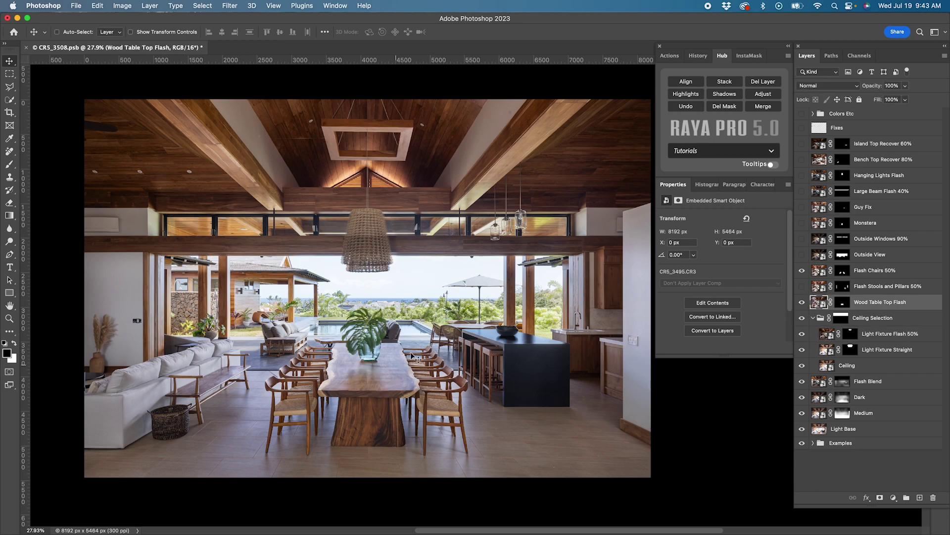
left_click(817, 289)
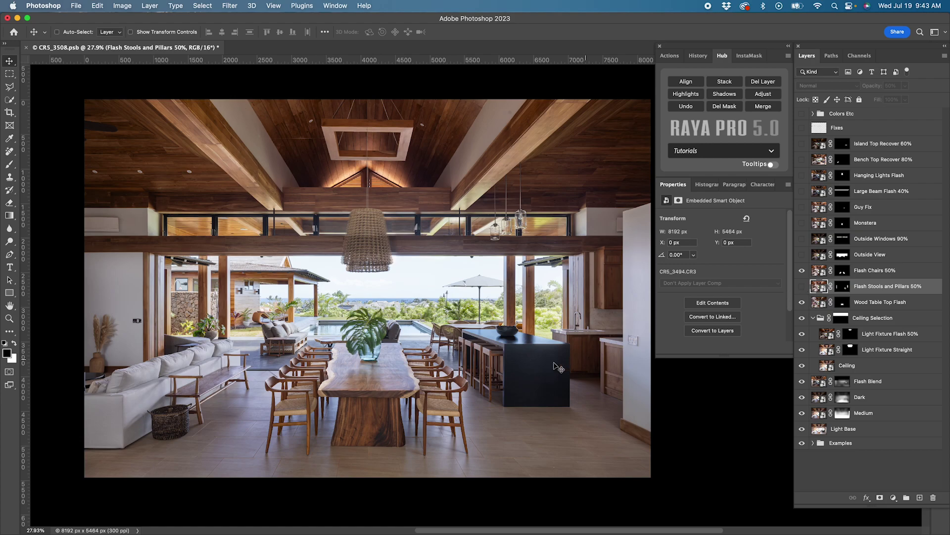
key("z")
left_click_drag(497, 358, 530, 372)
left_click(802, 287)
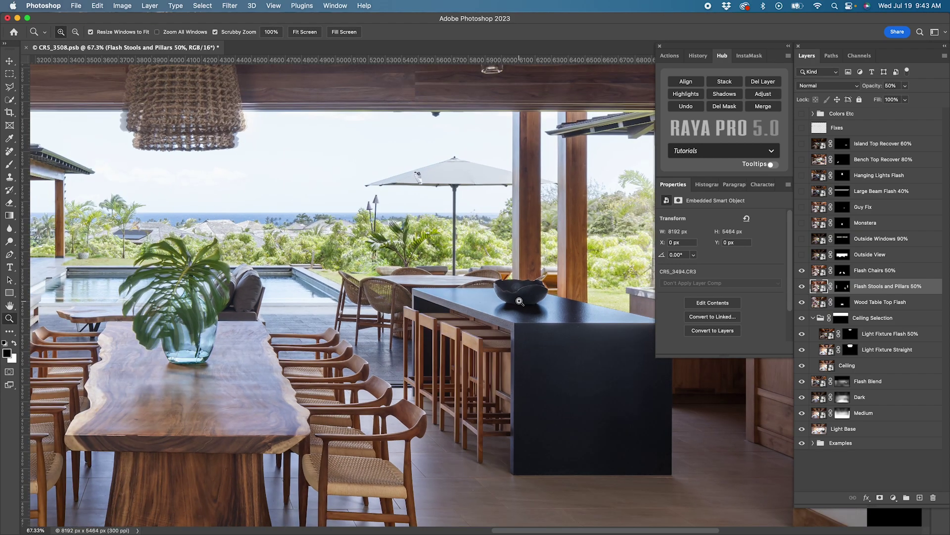
scroll(519, 301, "right", 5)
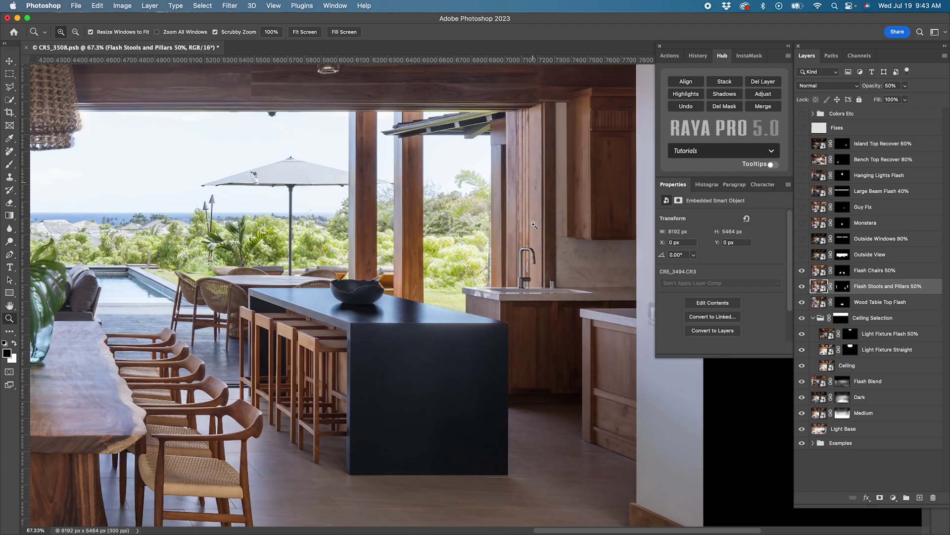
left_click(802, 287)
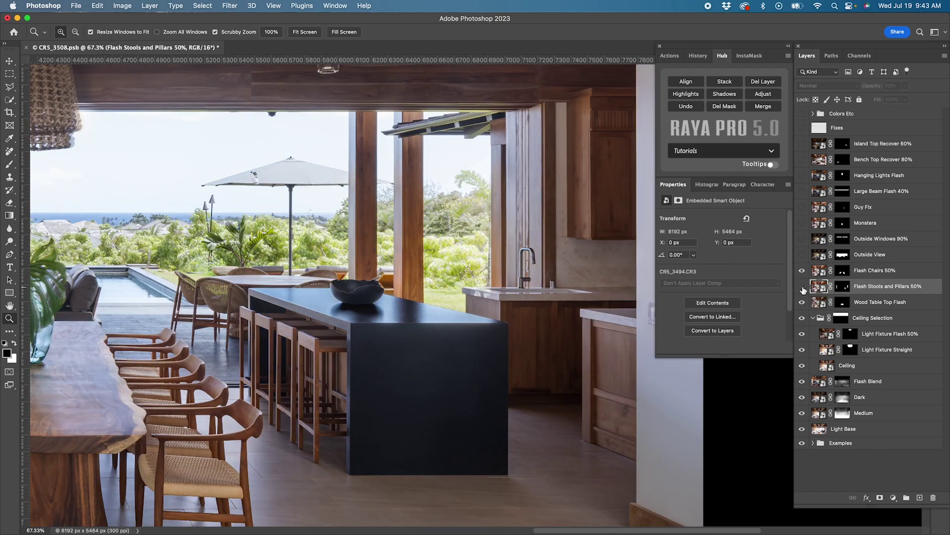
left_click(802, 287)
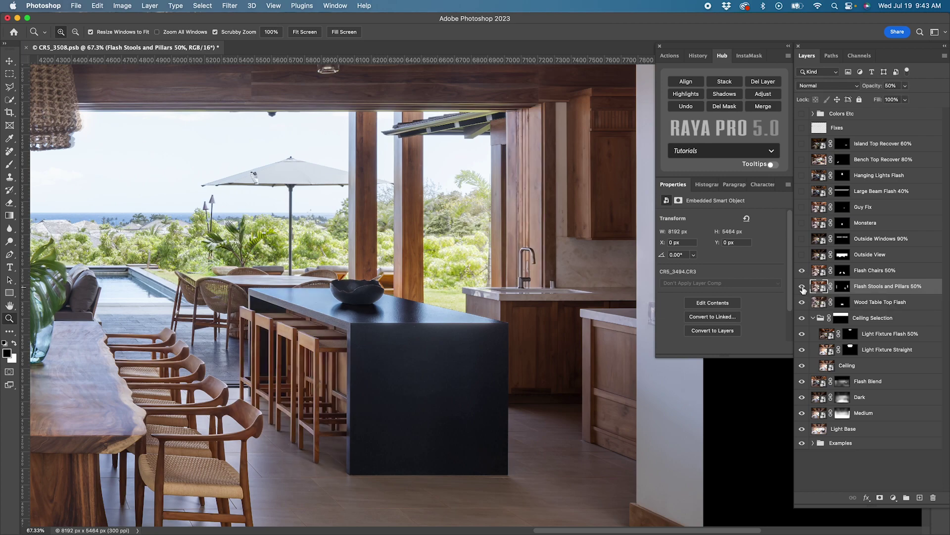
Compare the dining chairs with the Flash Chairs 50% layer hidden and shown, and leave the layer visible.
key("super+0")
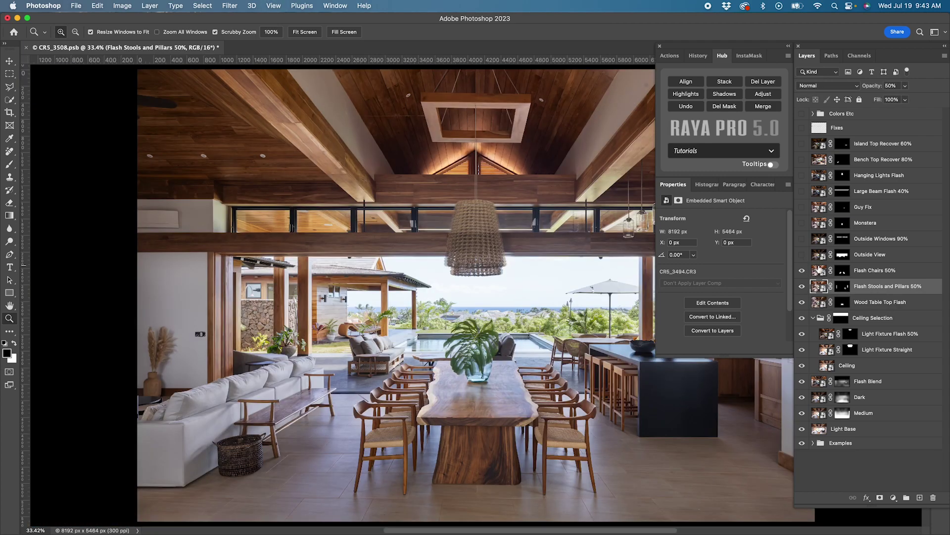
left_click(813, 271)
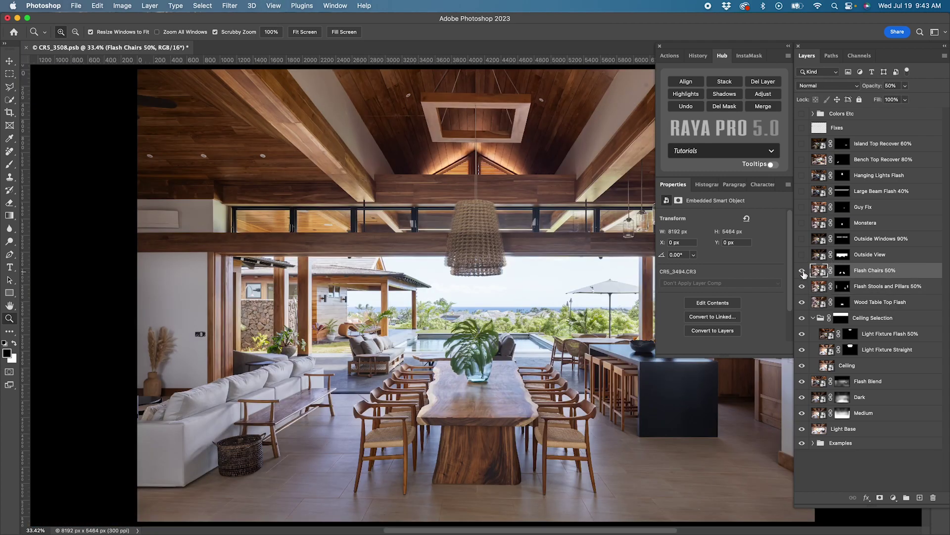
left_click(590, 405)
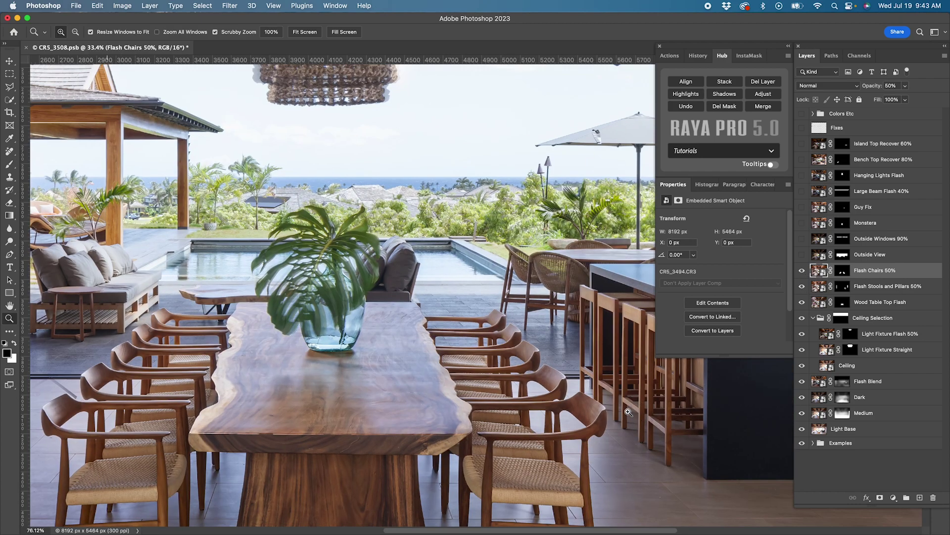
left_click(803, 272)
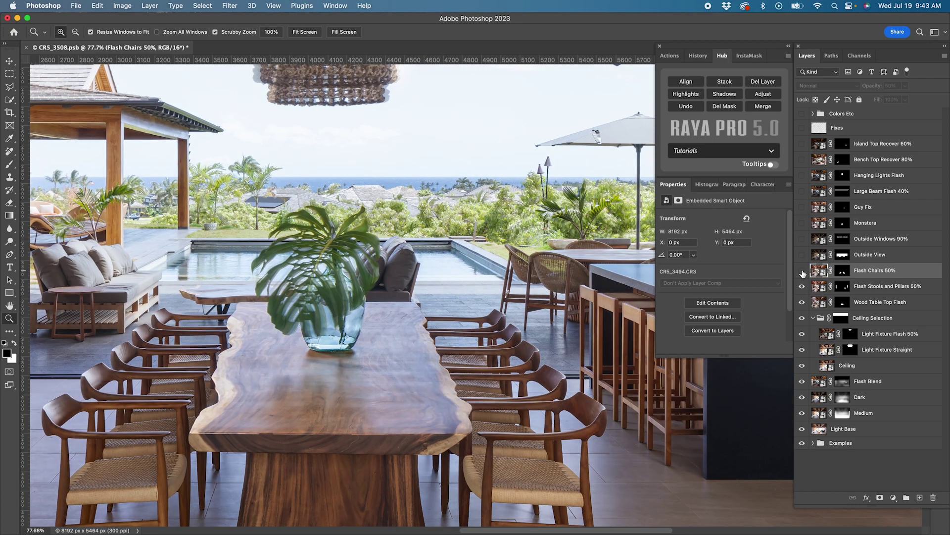
left_click(802, 272)
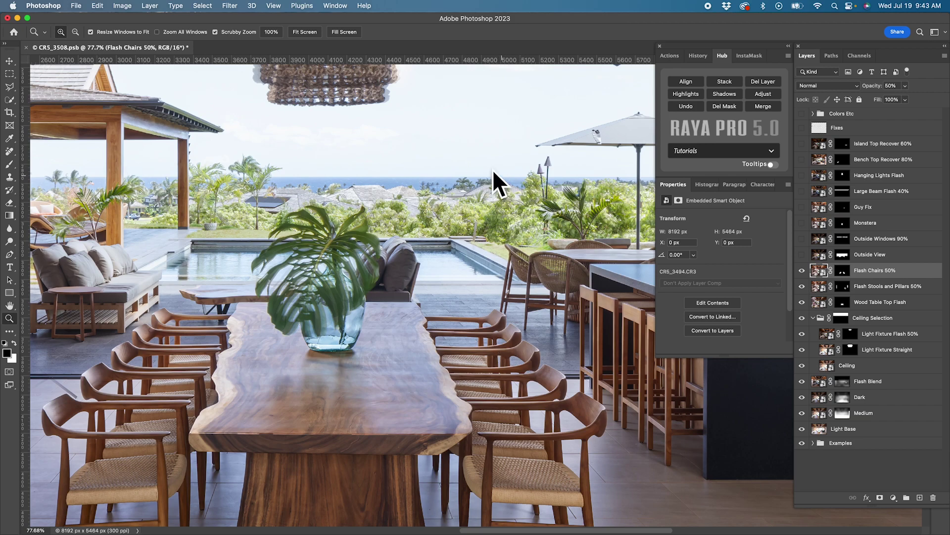
Show the Outside View and Outside Windows 90% layers while viewing the whole room.
scroll(464, 312, "down", 5)
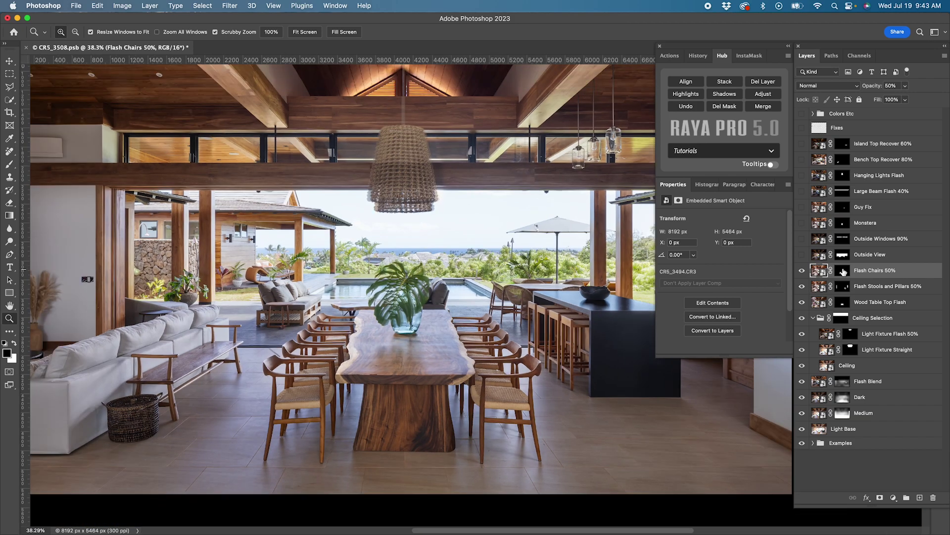
left_click(802, 255)
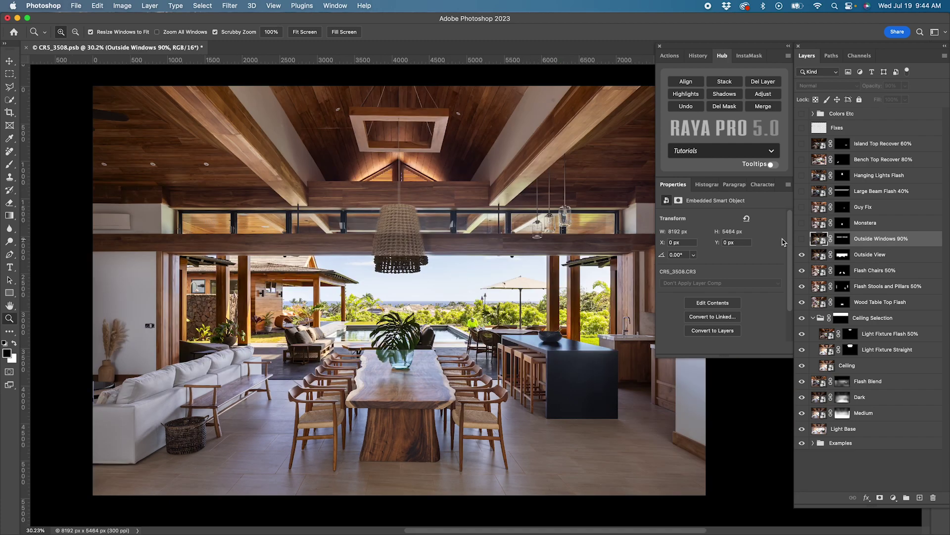
left_click(803, 239)
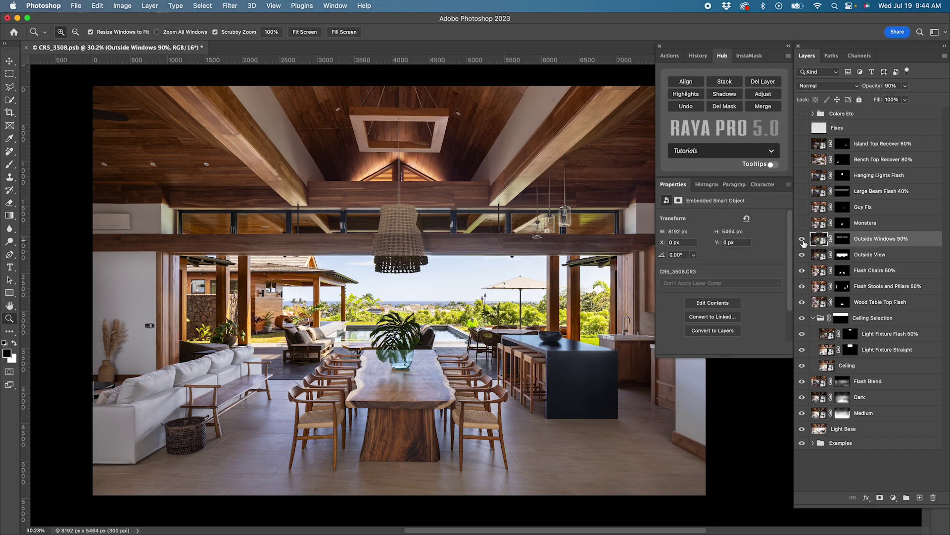
Show the Monstera layer, checking its effect on the plant and vase up close.
left_click(817, 227)
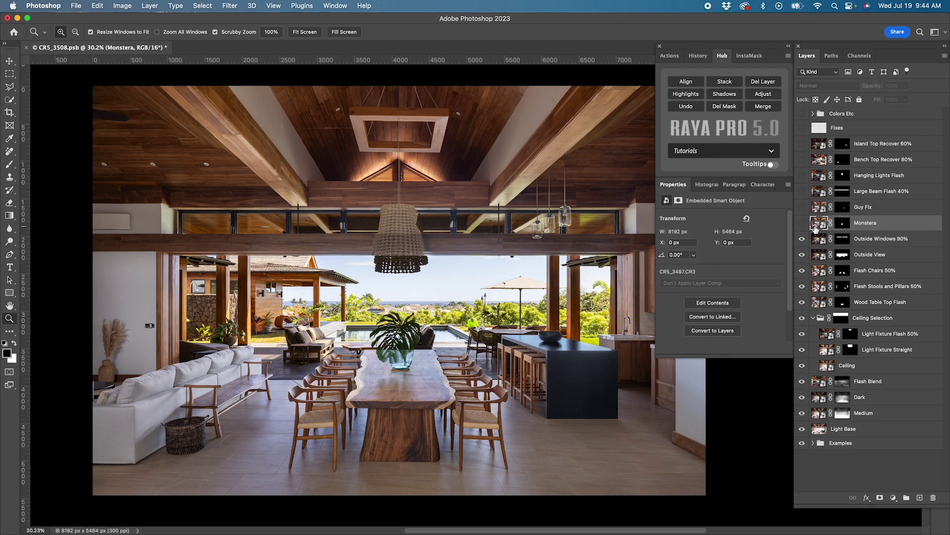
left_click_drag(409, 342, 544, 293)
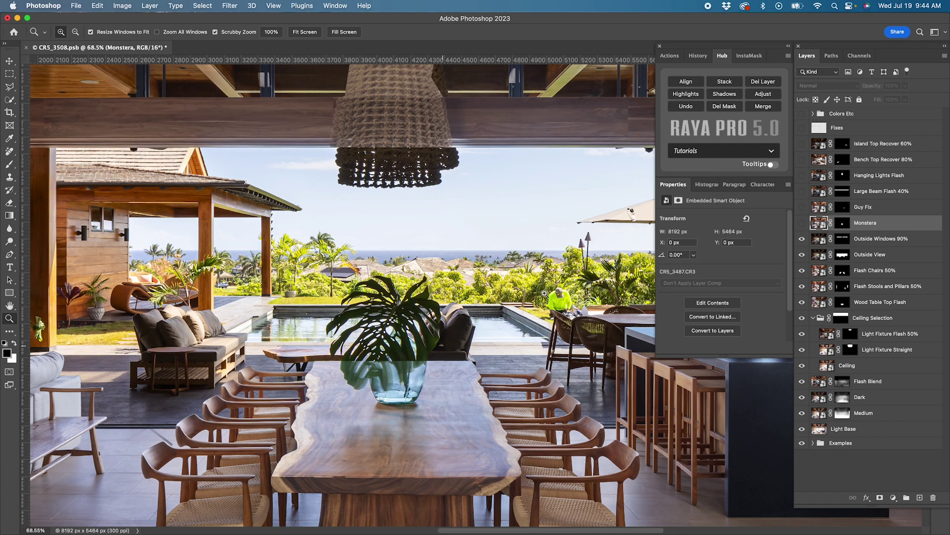
left_click(803, 224)
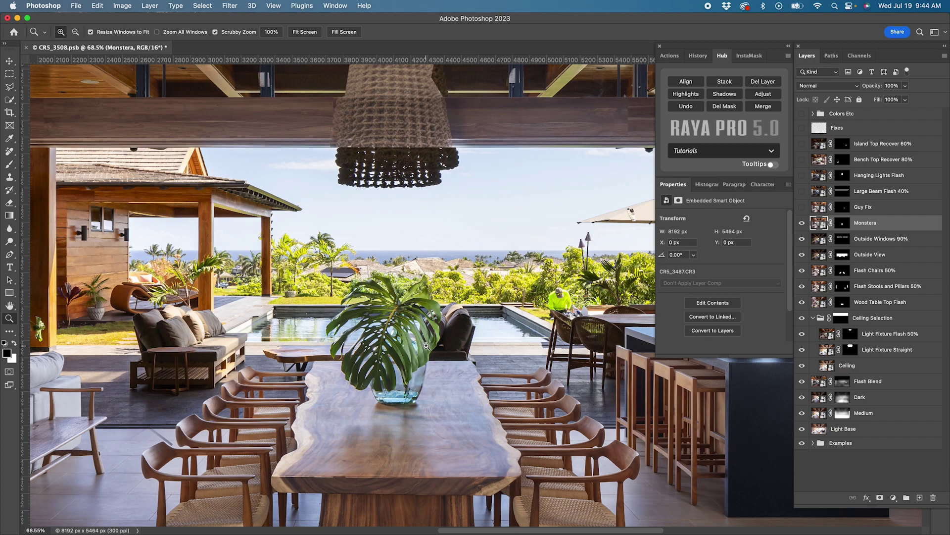
left_click_drag(434, 348, 397, 341)
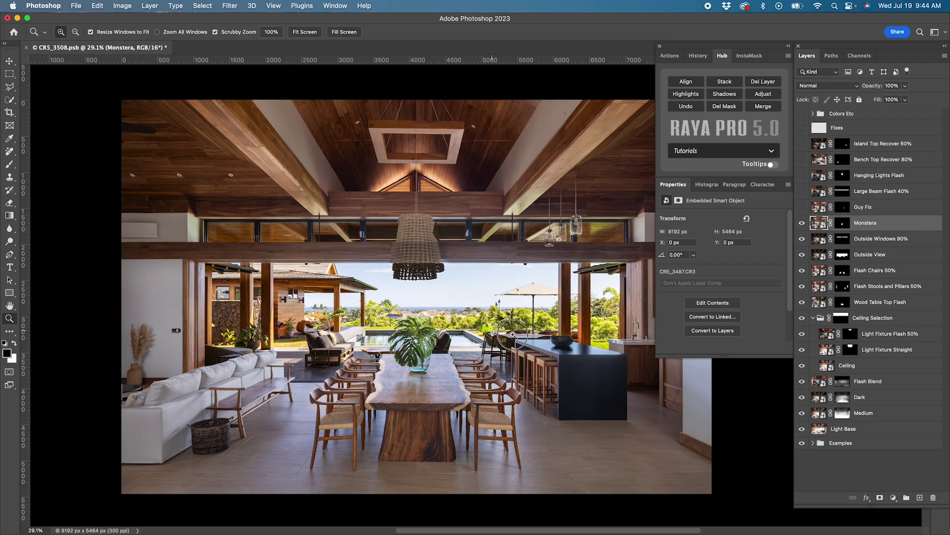
Show the Guy Fix layer, viewing the person by the pool up close first.
left_click_drag(492, 332, 459, 305)
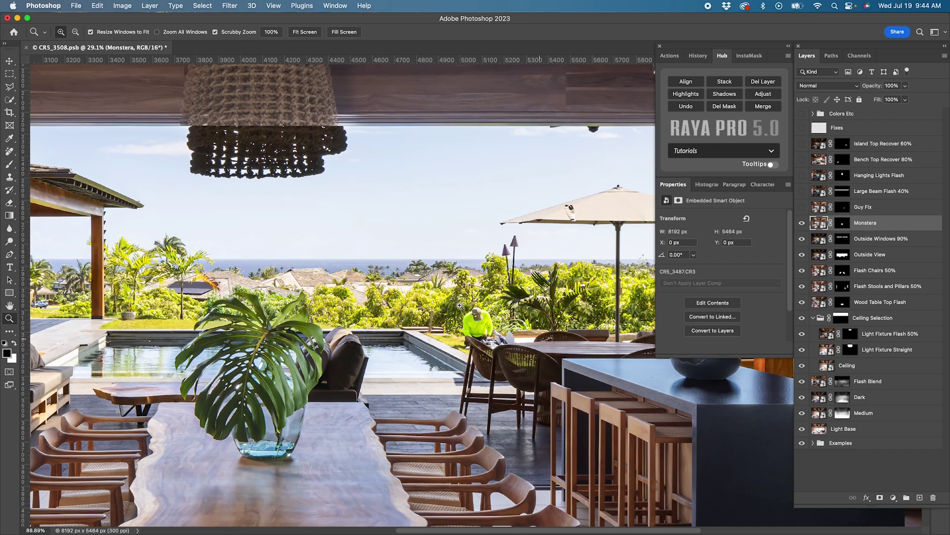
left_click(802, 207)
key("super+0")
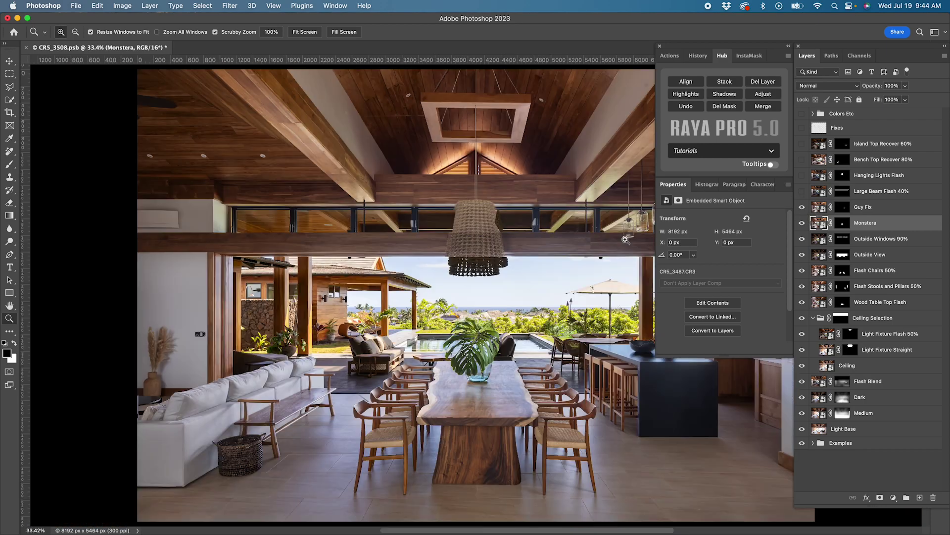
Show the Large Beam Flash 40% and Hanging Lights Flash layers, leaving the Hanging Lights Flash layer selected.
left_click(818, 193)
left_click(804, 195)
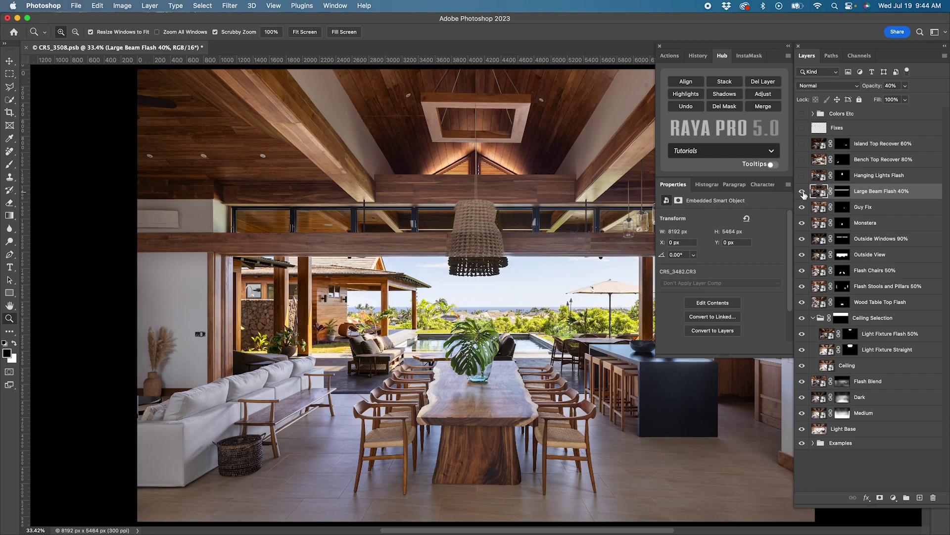
scroll(605, 215, "right", 5)
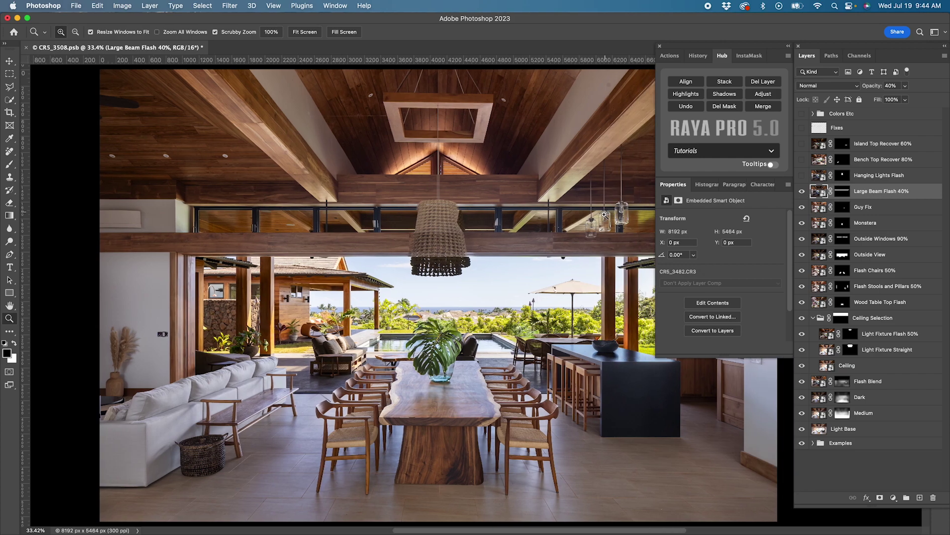
scroll(605, 215, "right", 3)
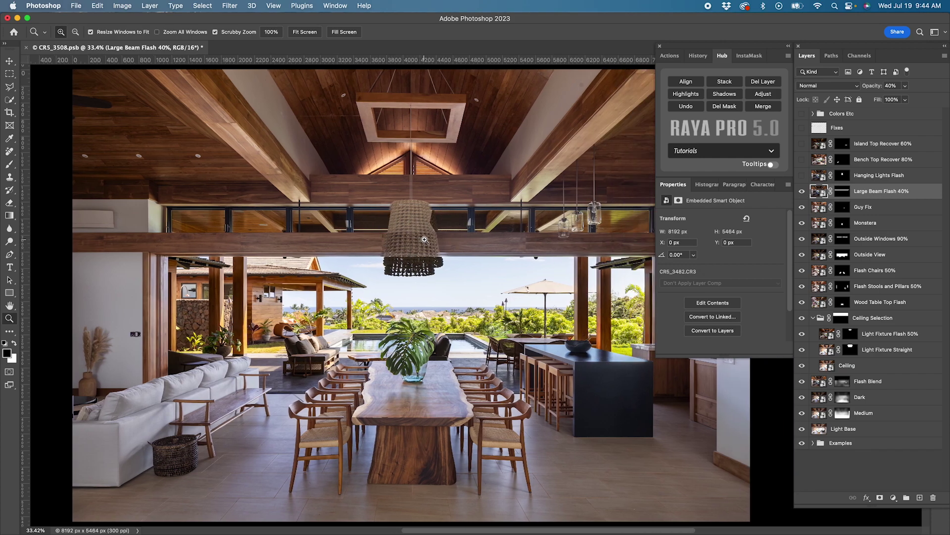
left_click(802, 176)
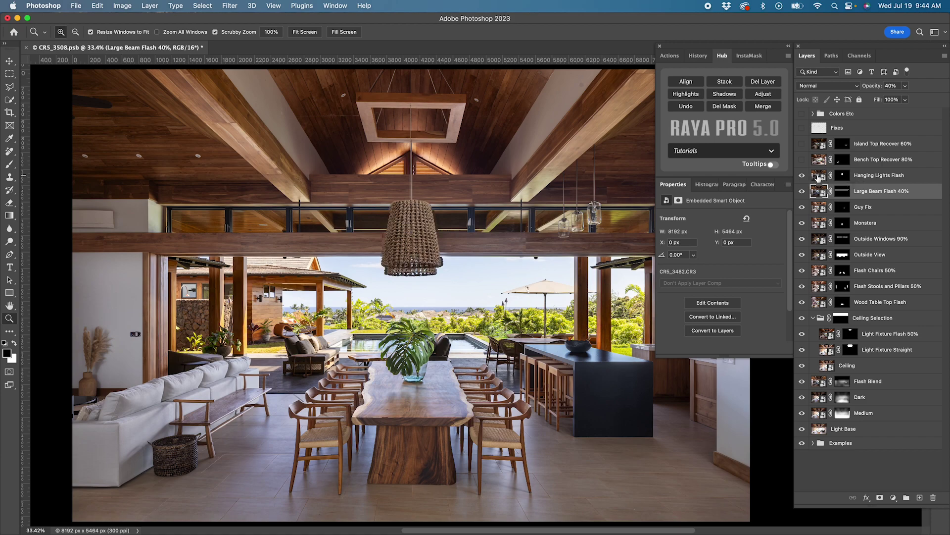
left_click(817, 177)
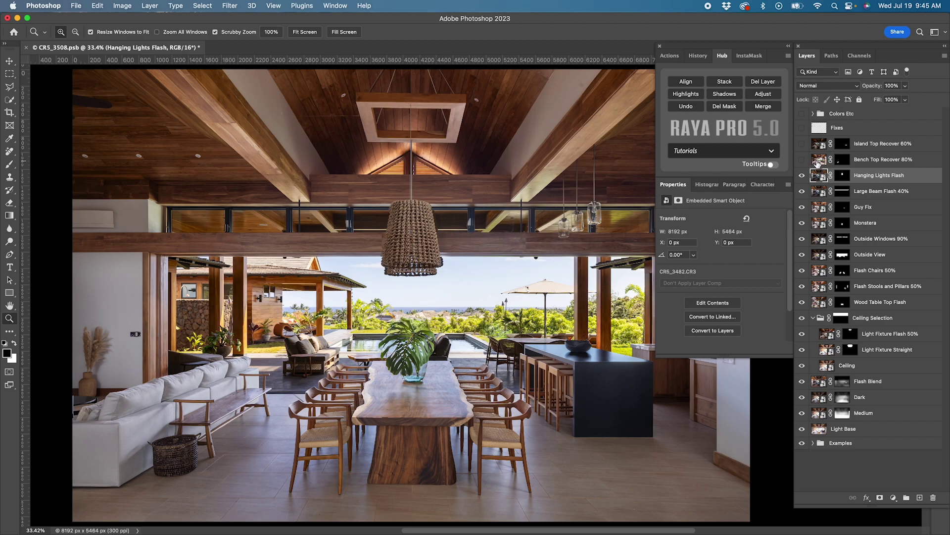
Show the Bench Top Recover 80% layer, viewing the bench behind the sofa up close.
left_click(817, 161)
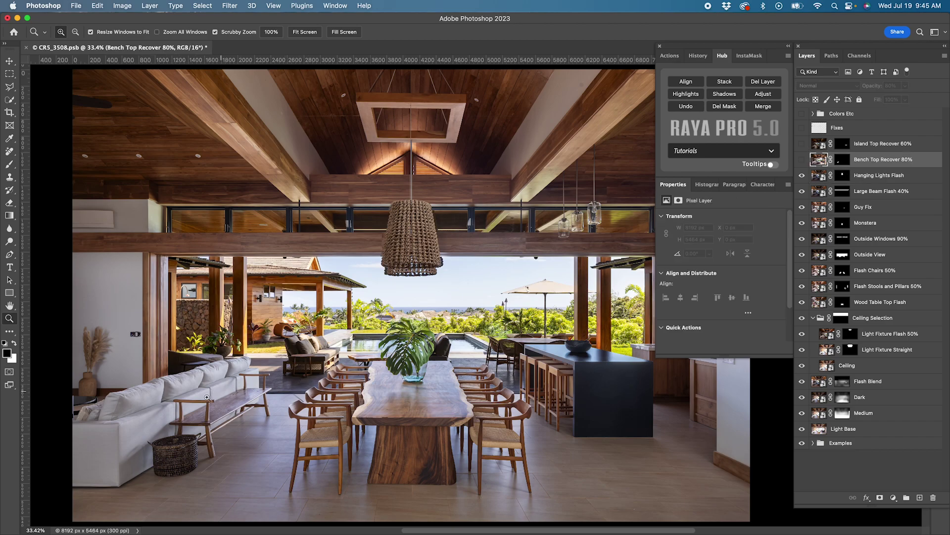
left_click_drag(207, 401, 545, 278)
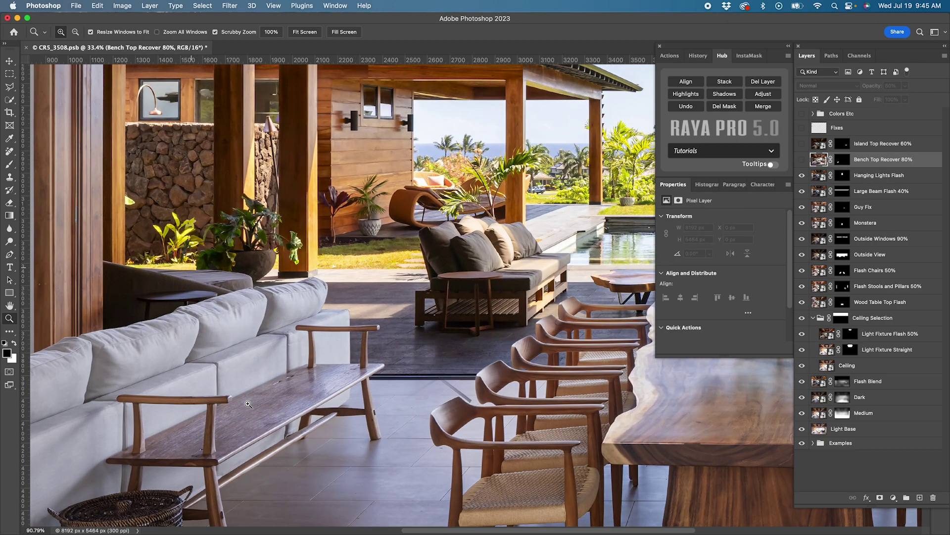
left_click(803, 160)
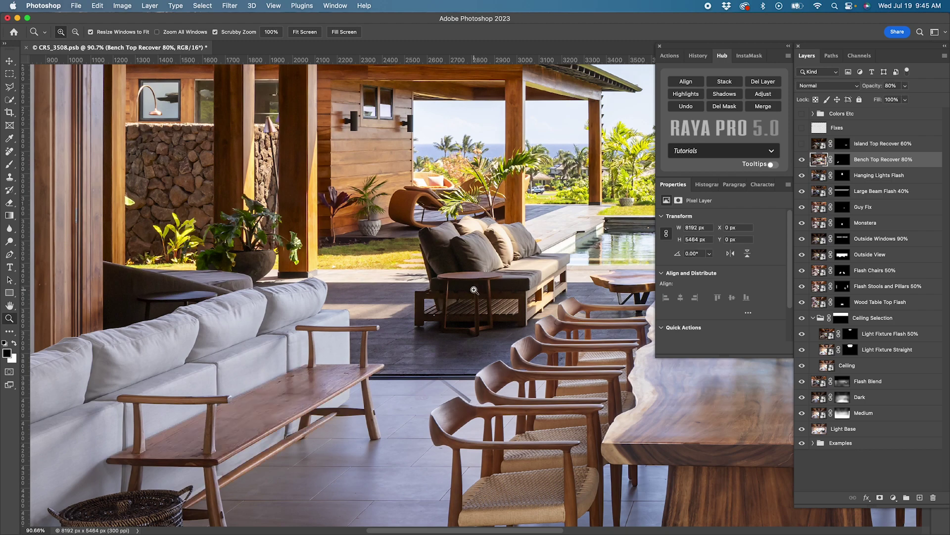
Show the Island Top Recover 60% layer, checking the kitchen island's top up close.
scroll(489, 294, "right", 15)
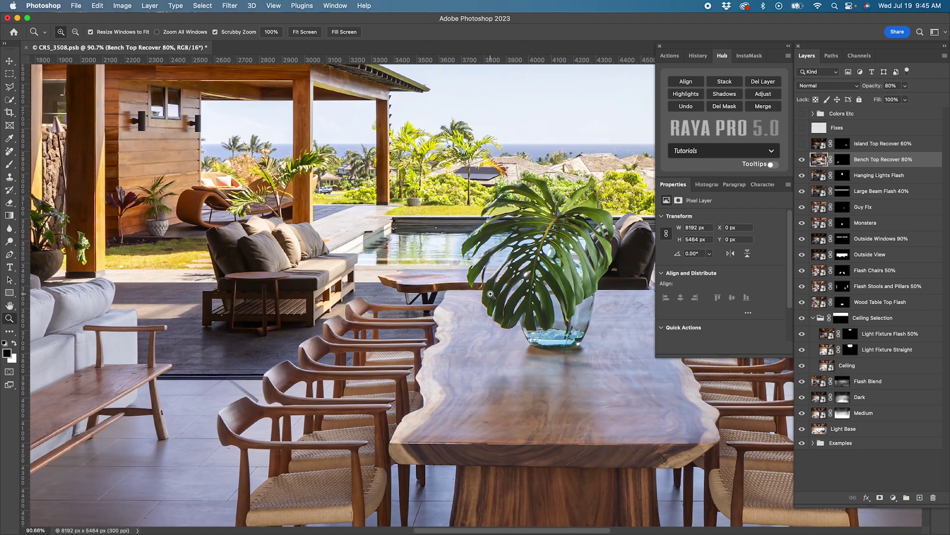
scroll(491, 294, "right", 20)
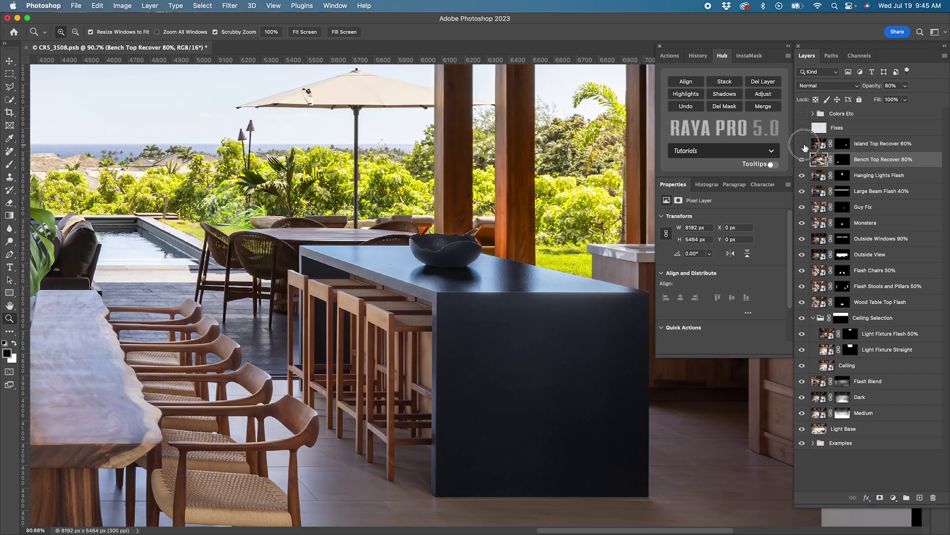
left_click(802, 144)
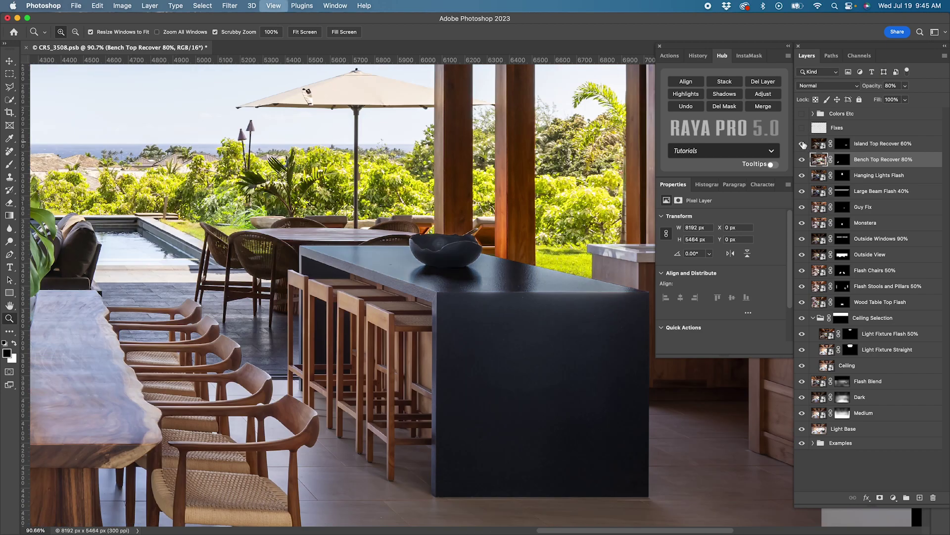
key("super+0")
scroll(585, 243, "right", 10)
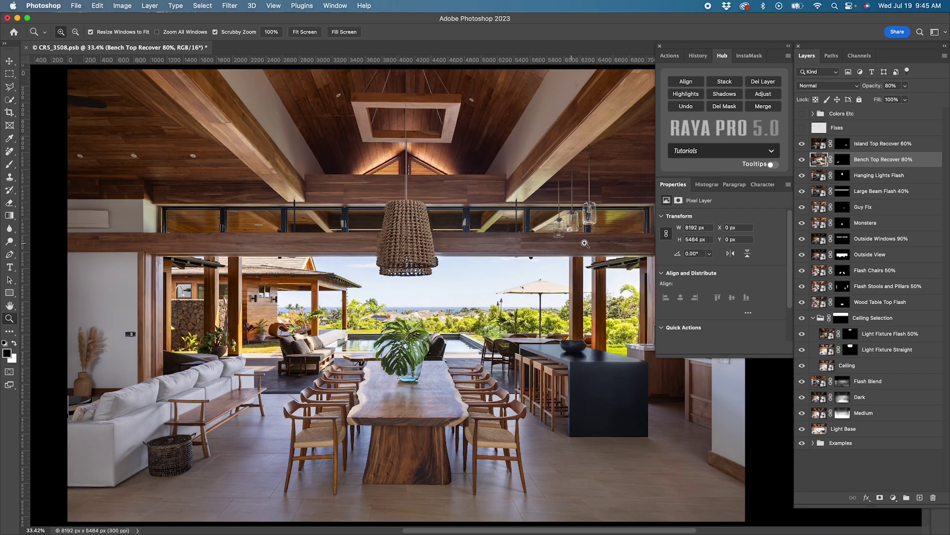
Show the Fixes layer, toggling its visibility to compare the whole image, and leave it visible.
left_click(802, 129)
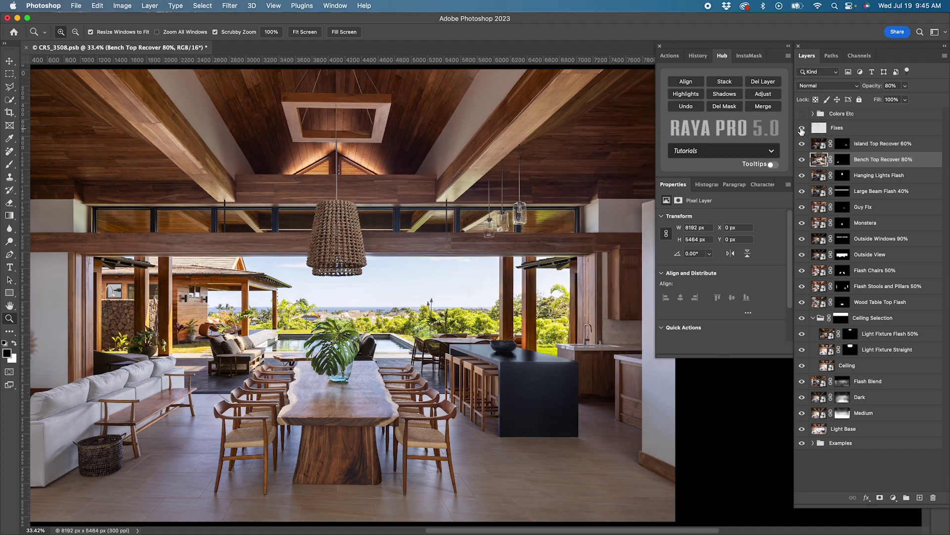
left_click(487, 292, "alt")
left_click(802, 129)
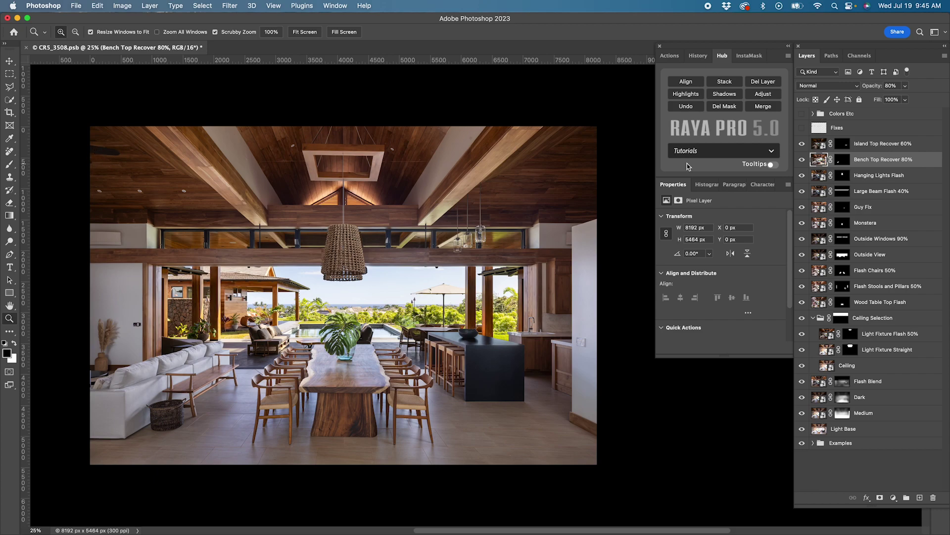
left_click(802, 129)
Expand and show the Colors Etc group, and hide its Pop, Warm Overall and Warm Inside layers.
left_click(813, 113)
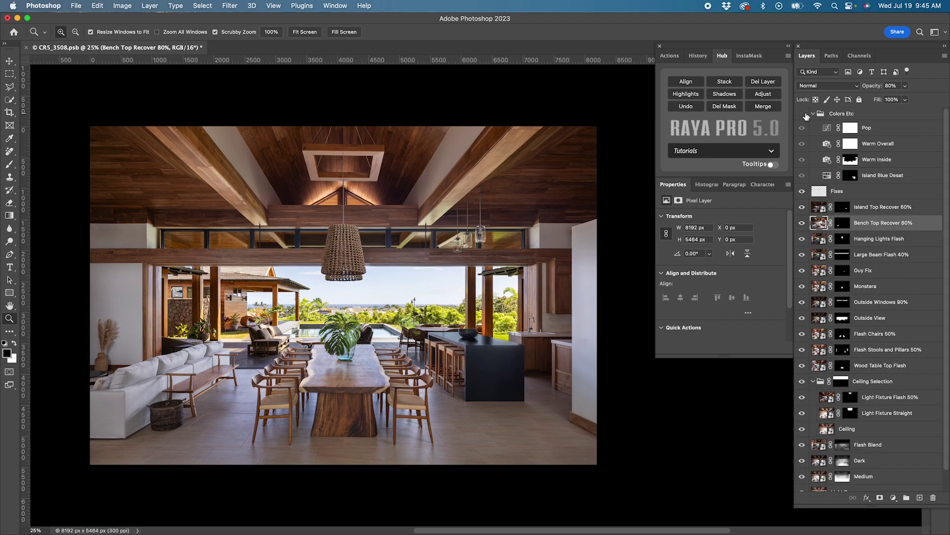
left_click(802, 114)
left_click_drag(802, 127, 802, 161)
Compare the kitchen island up close with the Island Blue Desat layer hidden and shown, and leave the layer visible.
left_click(826, 178)
left_click_drag(512, 359, 513, 360)
left_click(801, 175)
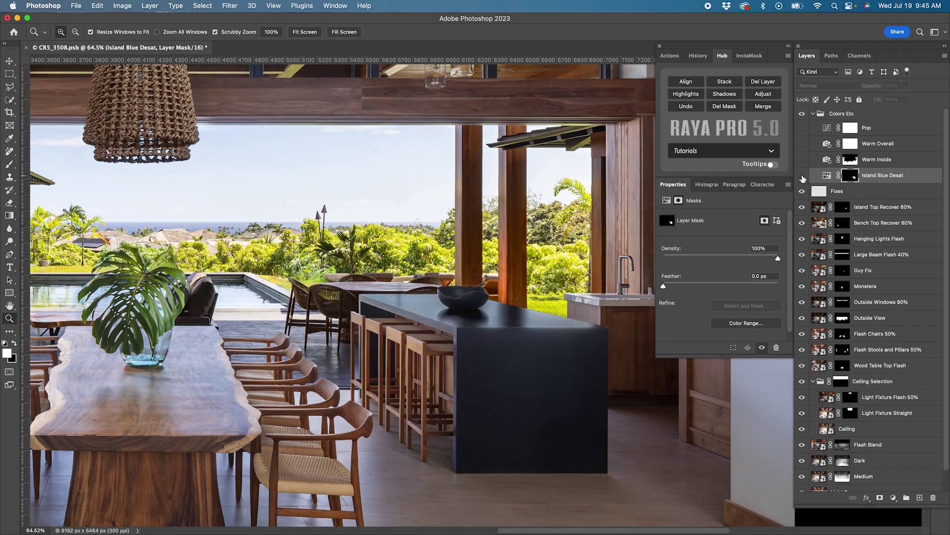
left_click(801, 176)
key("super+minus")
key("super+minus")
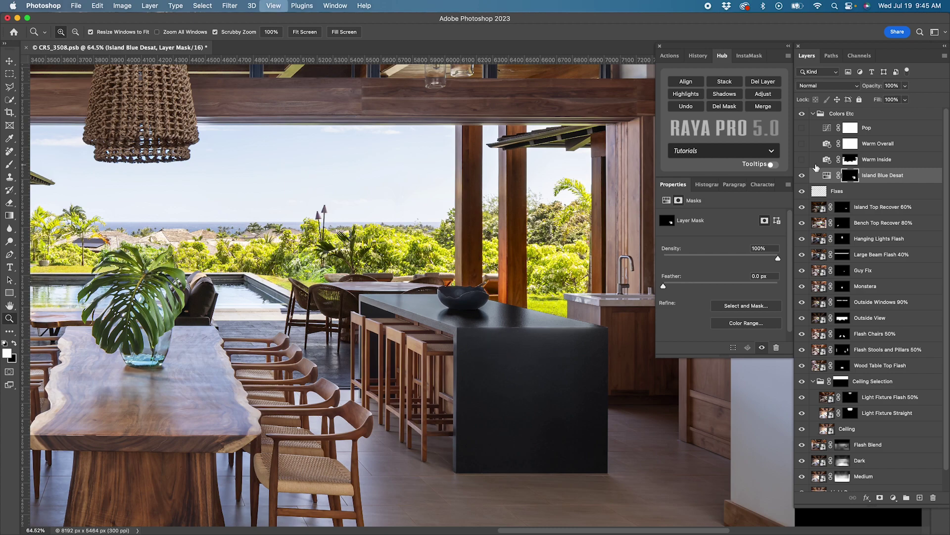
key("super+minus")
scroll(526, 249, "right", 3)
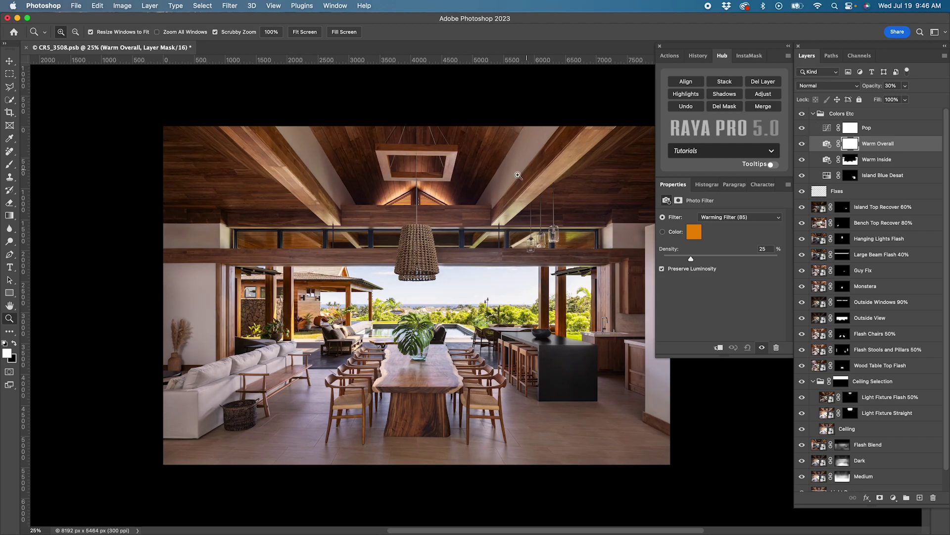
scroll(489, 210, "right", 3)
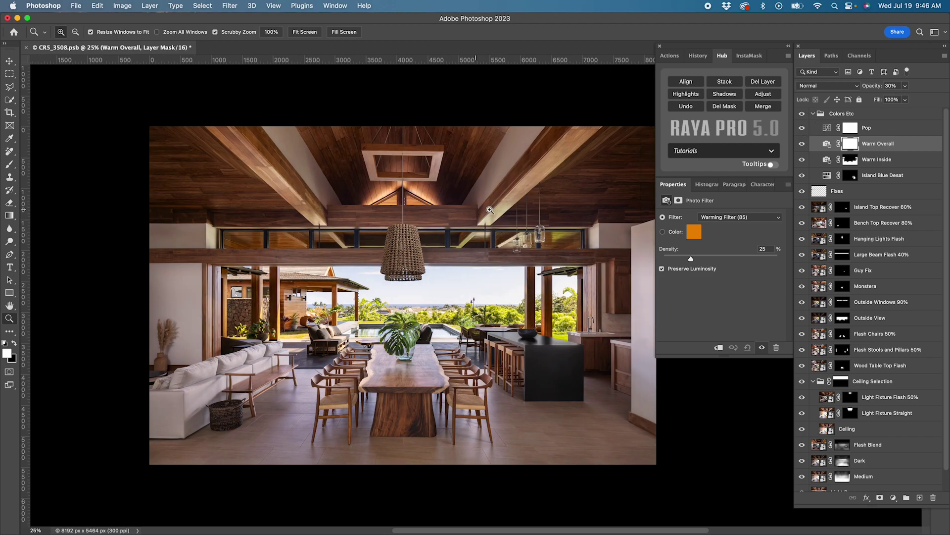